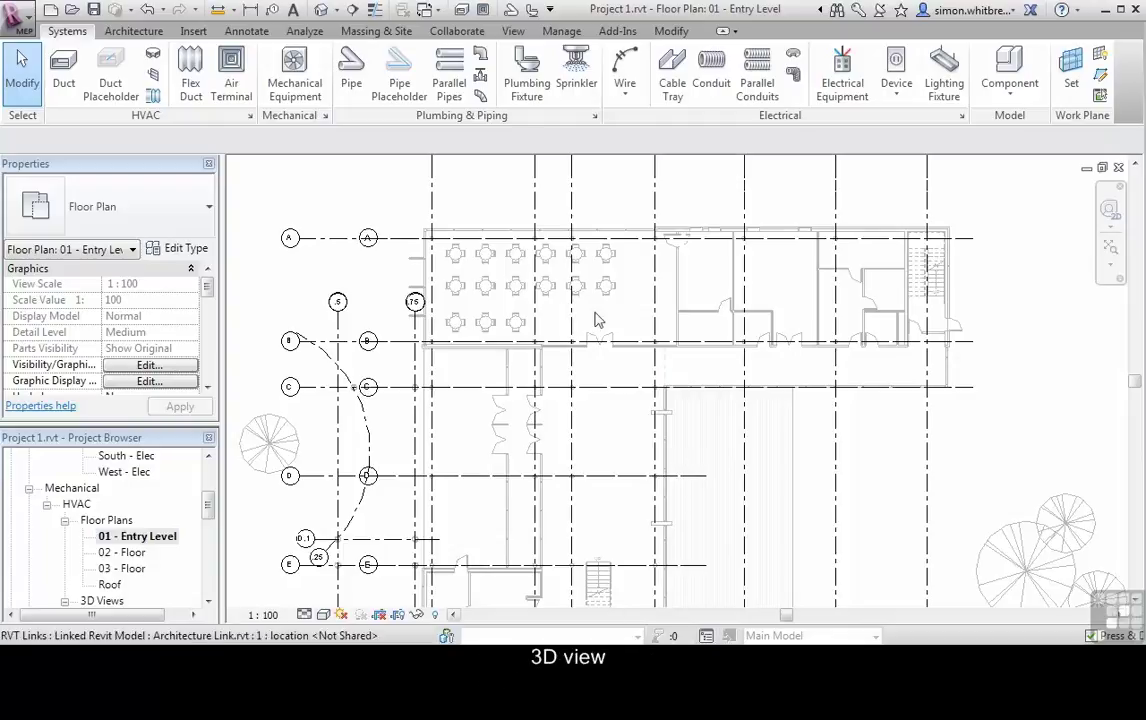
# Step: Open the default 3D view showing the linked architecture model and site topography
pyautogui.click(321, 12)
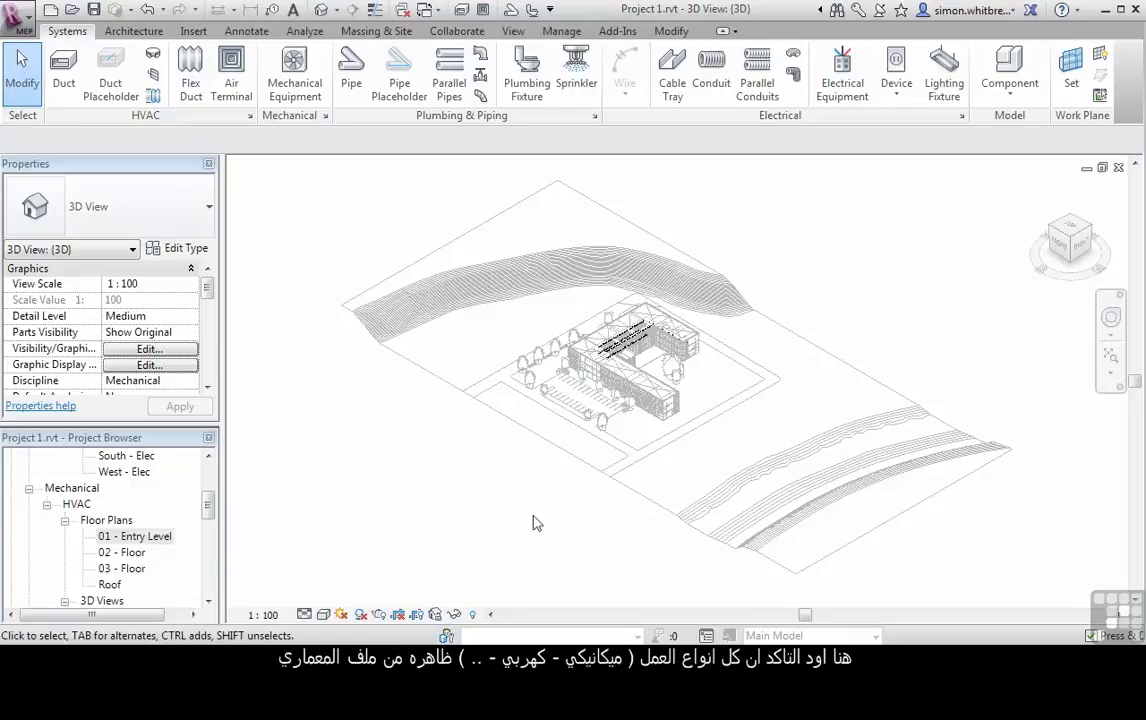
# Step: Open Visibility/Graphics for the 3D view and check Architecture Link.rvt on the Revit Links tab
pyautogui.click(513, 32)
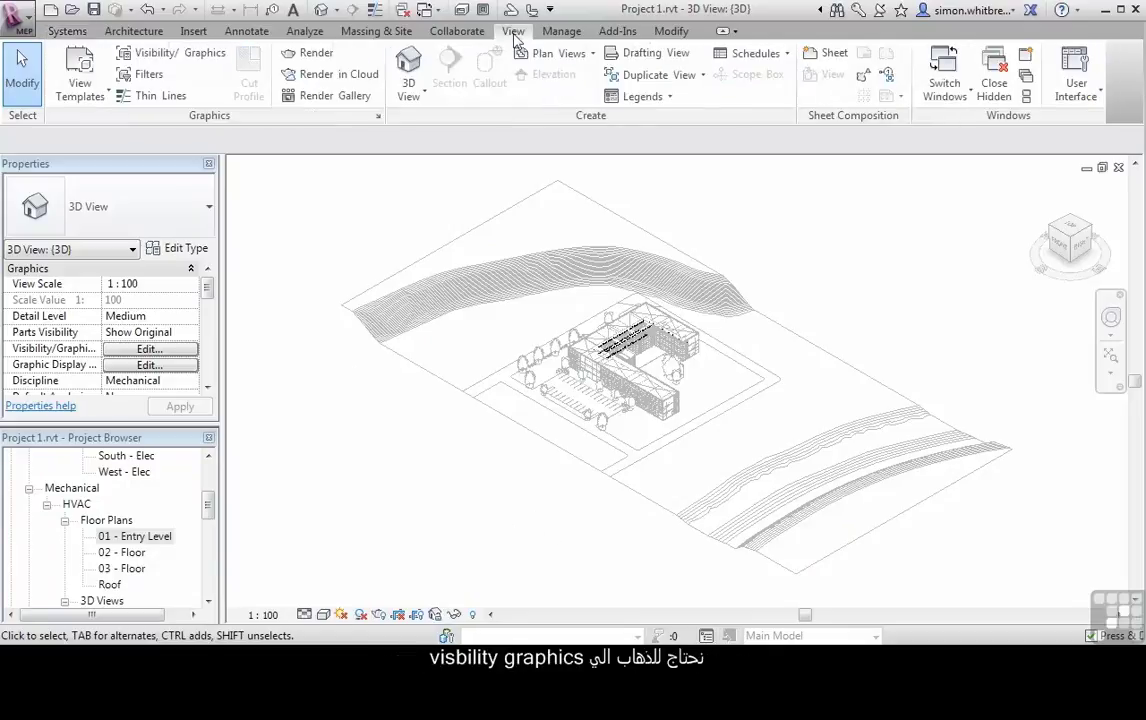
pyautogui.click(147, 62)
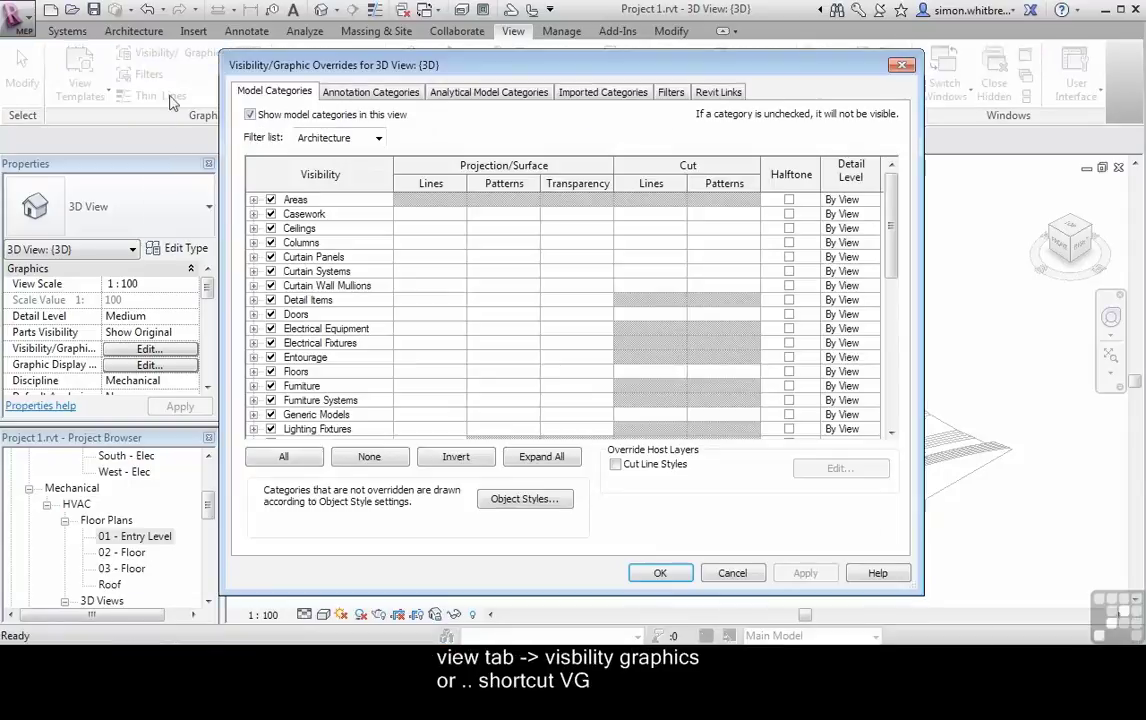
pyautogui.click(716, 92)
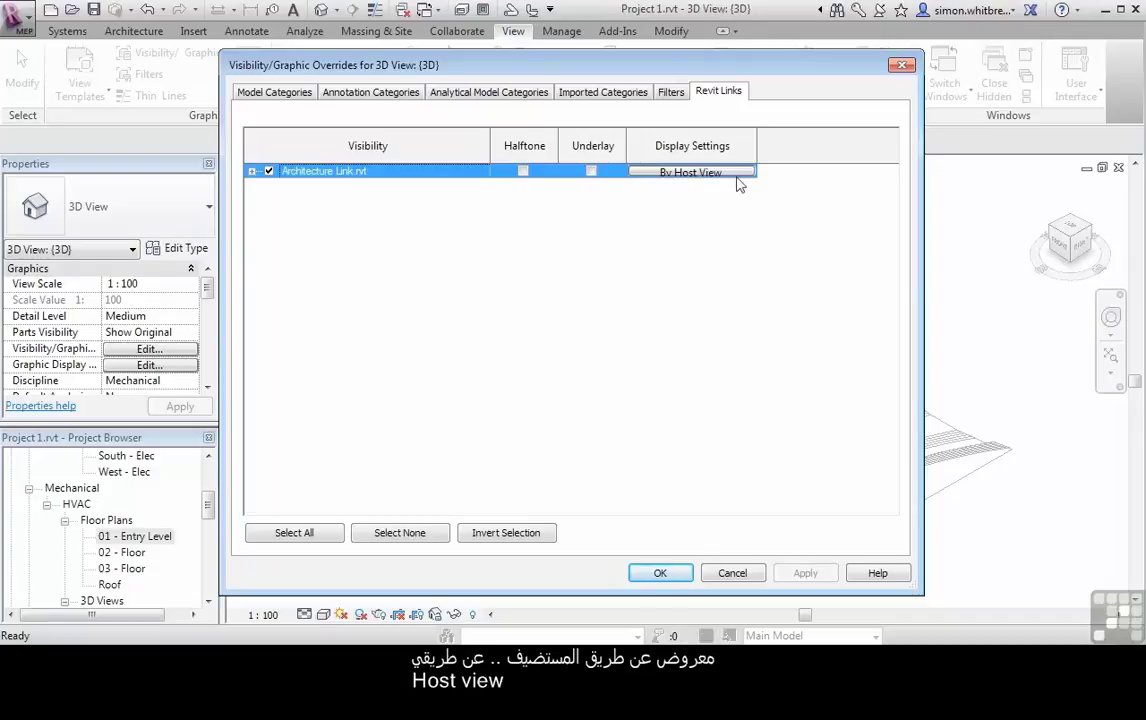
# Step: Filter Model Categories to include Structure, Mechanical, Electrical and Piping alongside Architecture
pyautogui.click(245, 92)
pyautogui.click(366, 140)
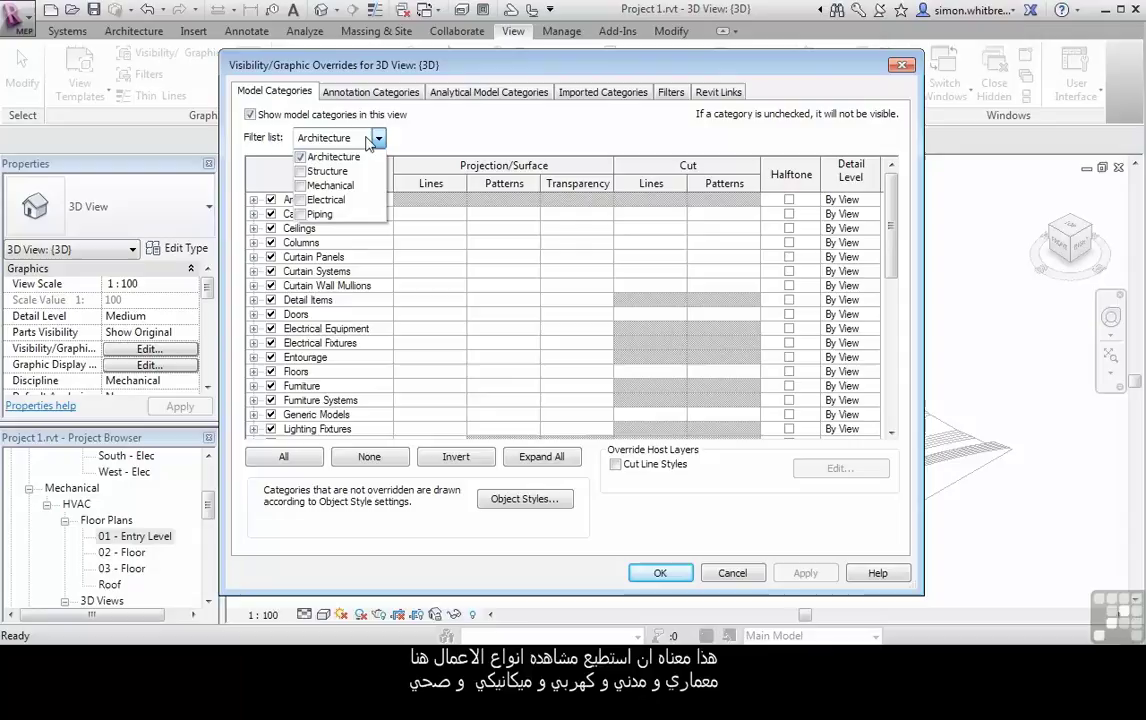
pyautogui.click(300, 171)
pyautogui.click(301, 186)
pyautogui.click(300, 200)
pyautogui.click(300, 214)
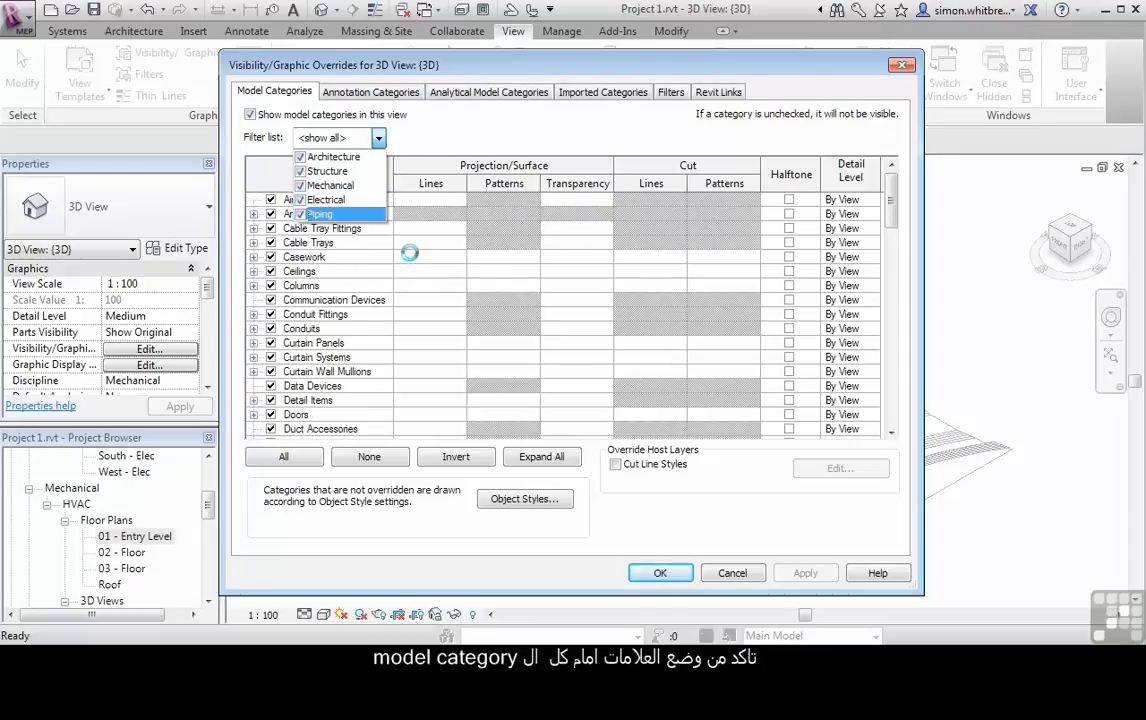
pyautogui.click(382, 130)
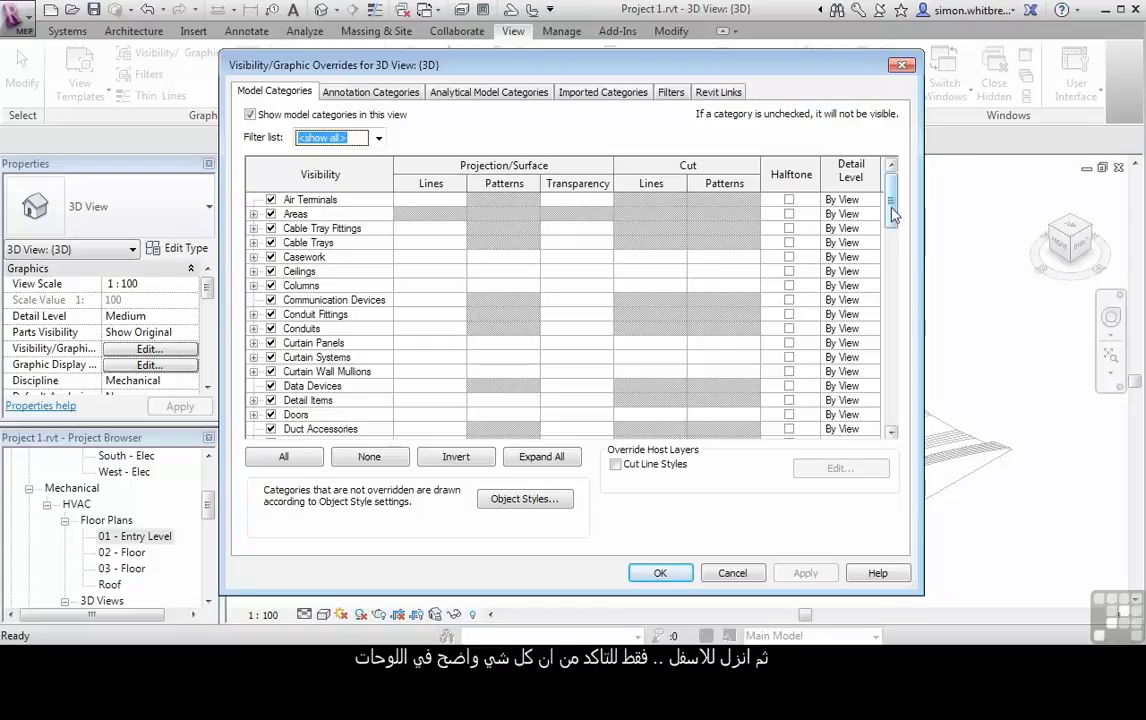
pyautogui.moveTo(893, 214); pyautogui.dragTo(893, 298)
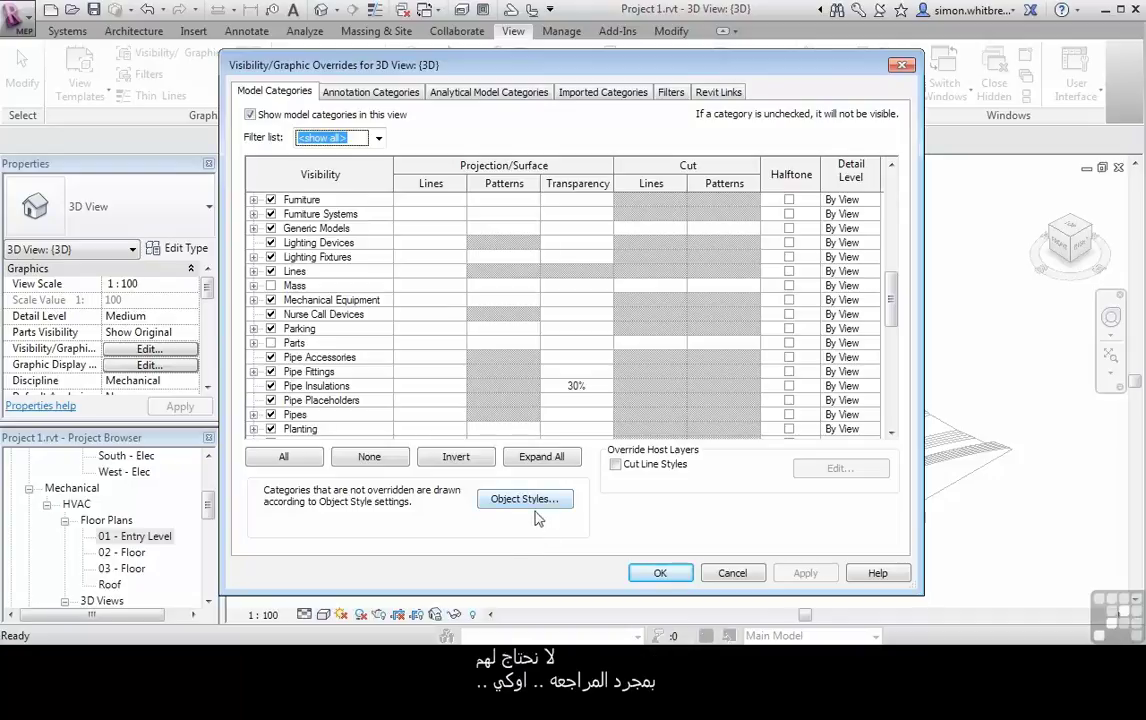
# Step: Close the overrides dialog and start Copy/Monitor on the linked Architecture Link.rvt model
pyautogui.click(660, 573)
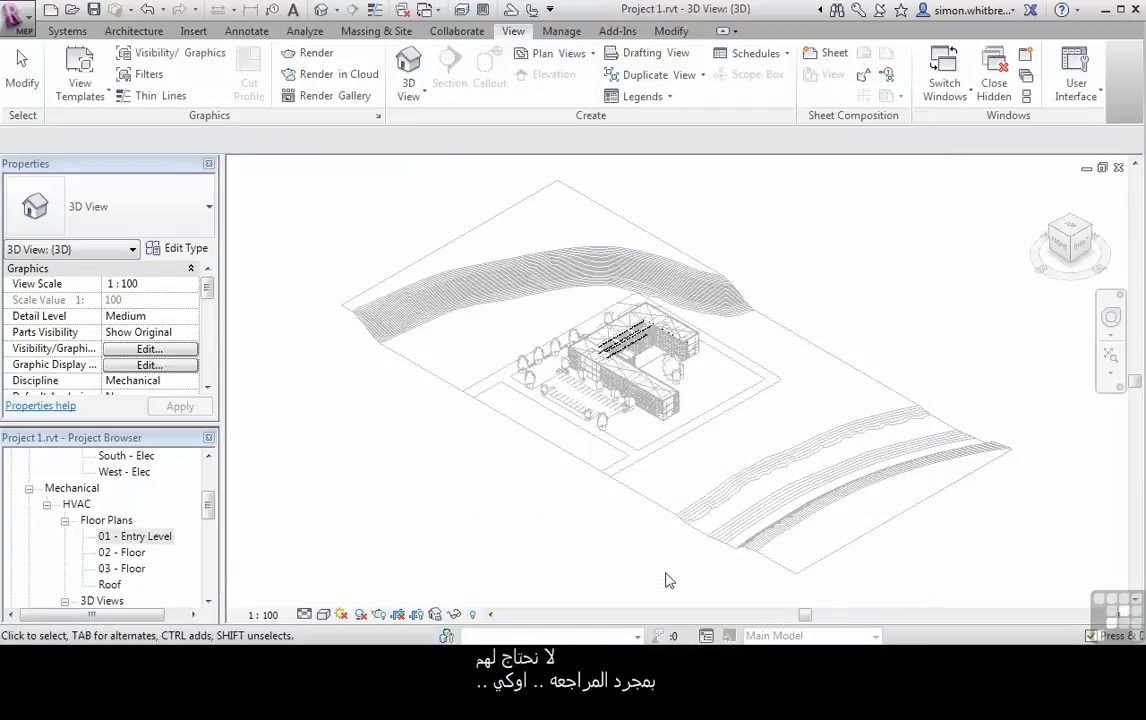
pyautogui.click(457, 31)
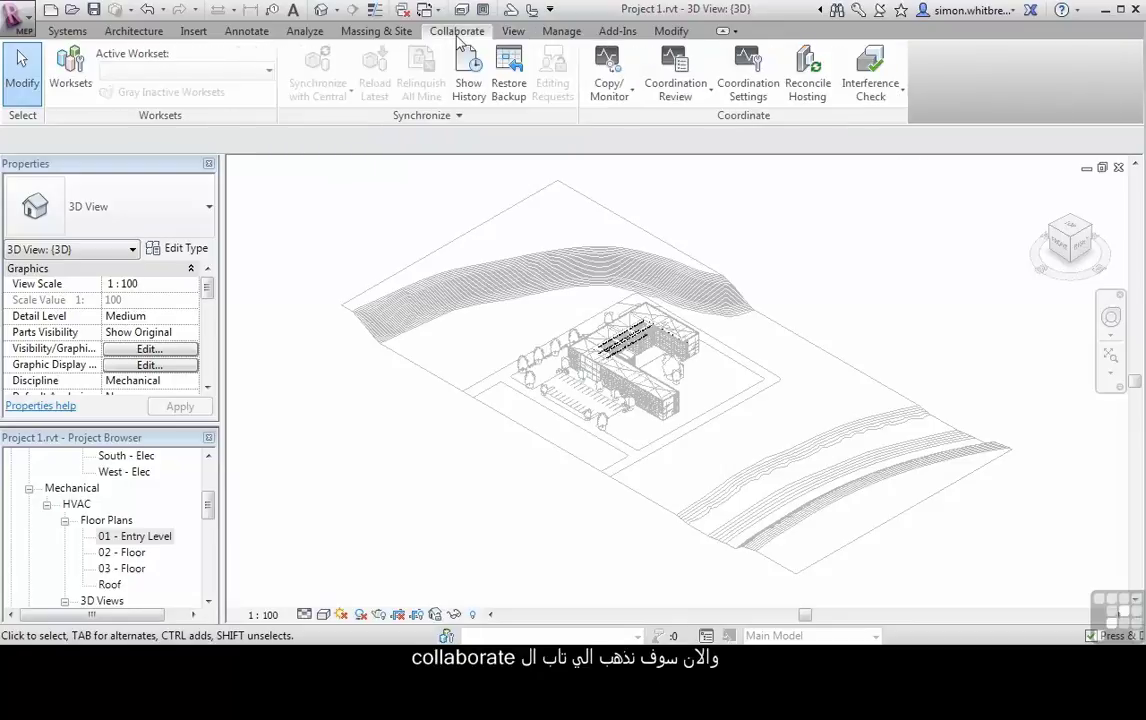
pyautogui.click(598, 97)
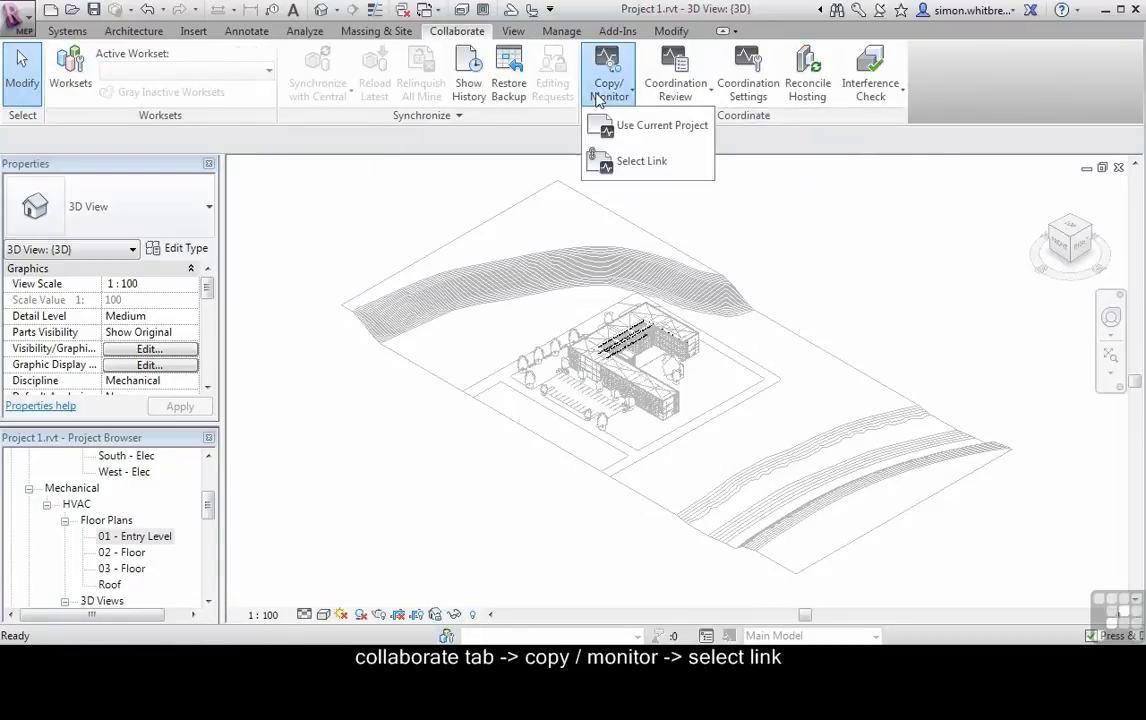
pyautogui.click(628, 168)
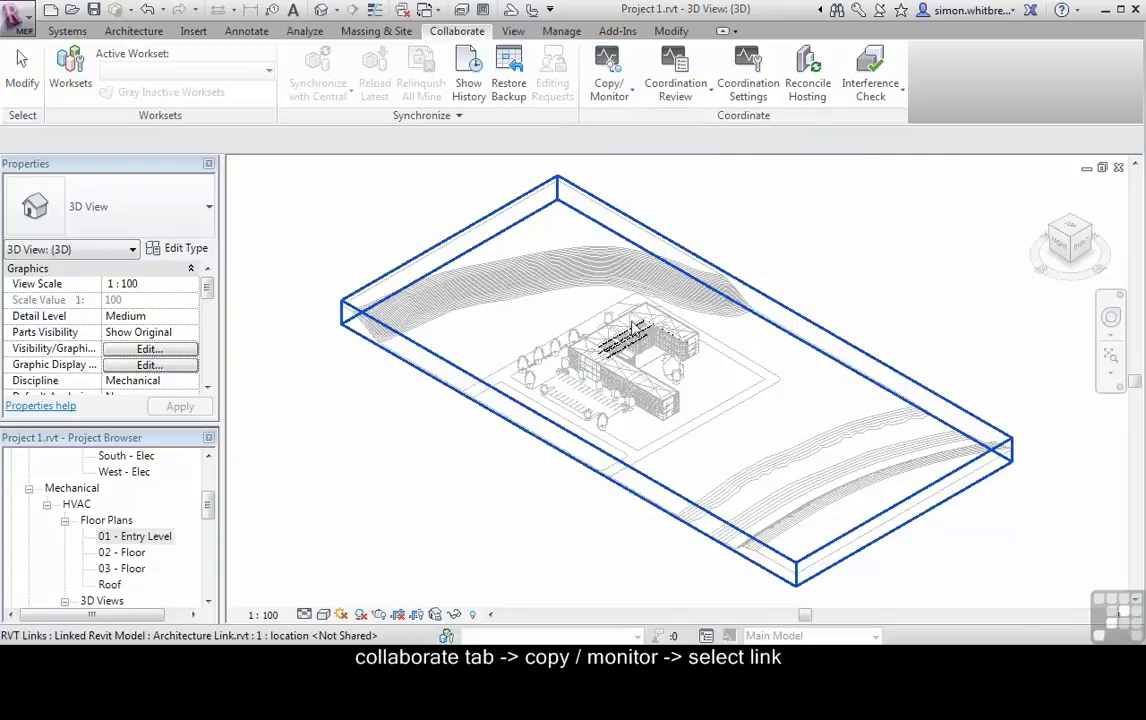
pyautogui.click(568, 292)
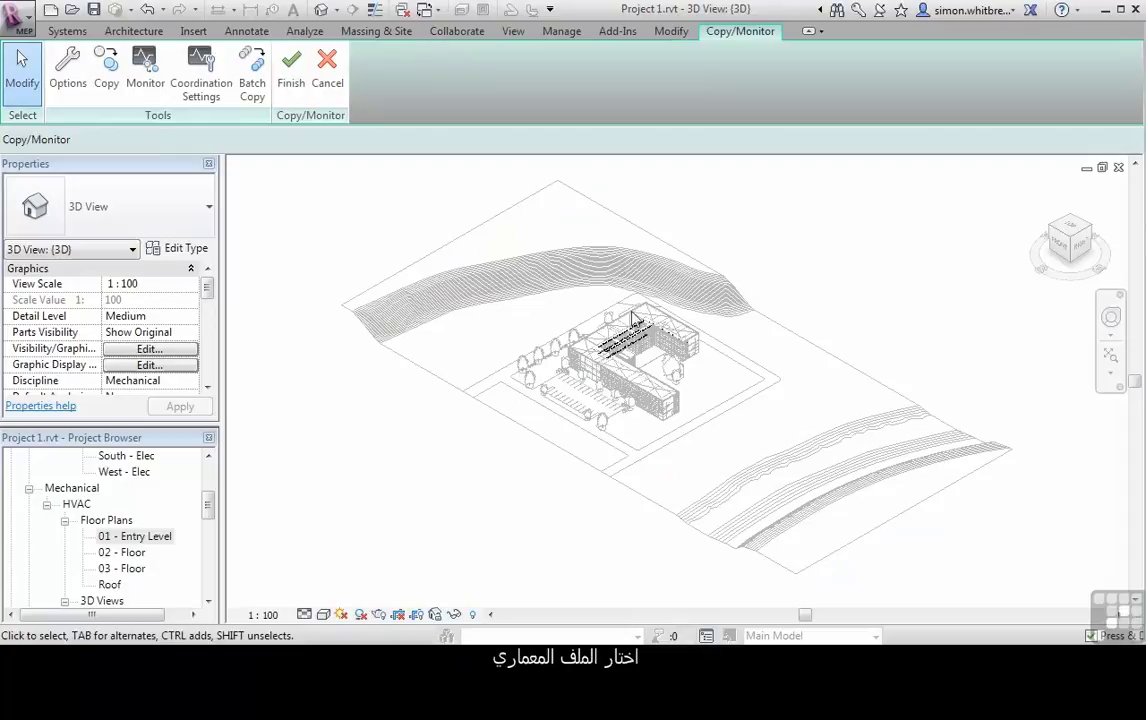
# Step: In Coordination Settings, give Air Terminals Allow batch copy and Specify type mapping
pyautogui.click(190, 90)
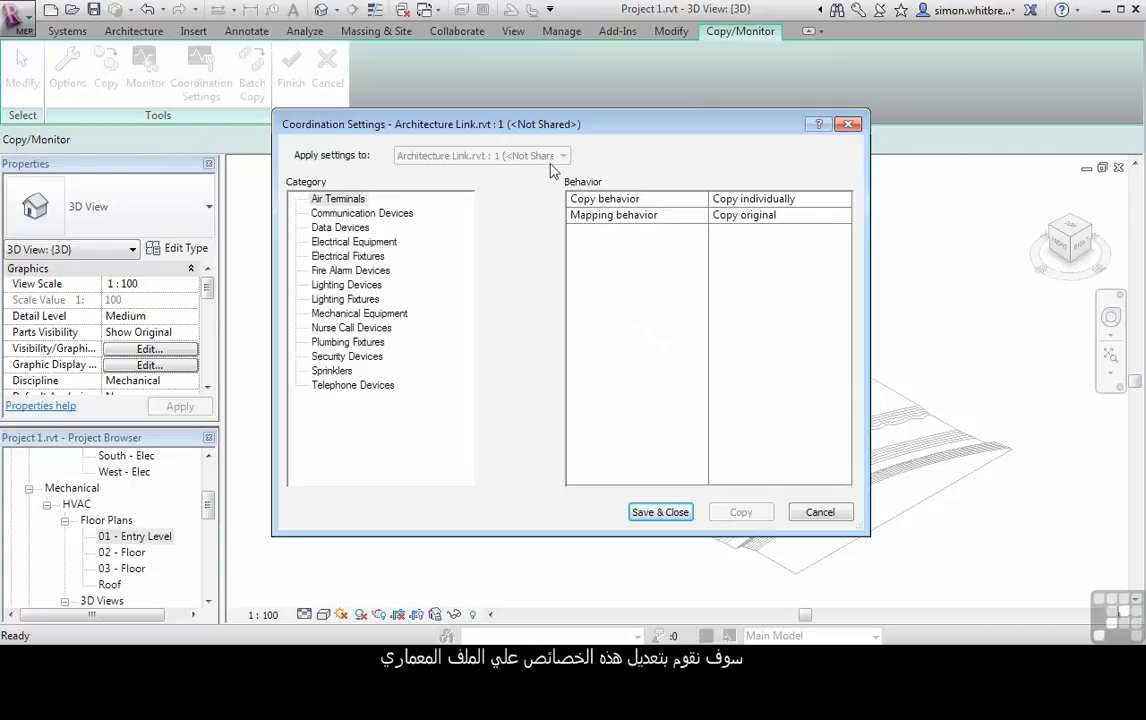
pyautogui.click(330, 200)
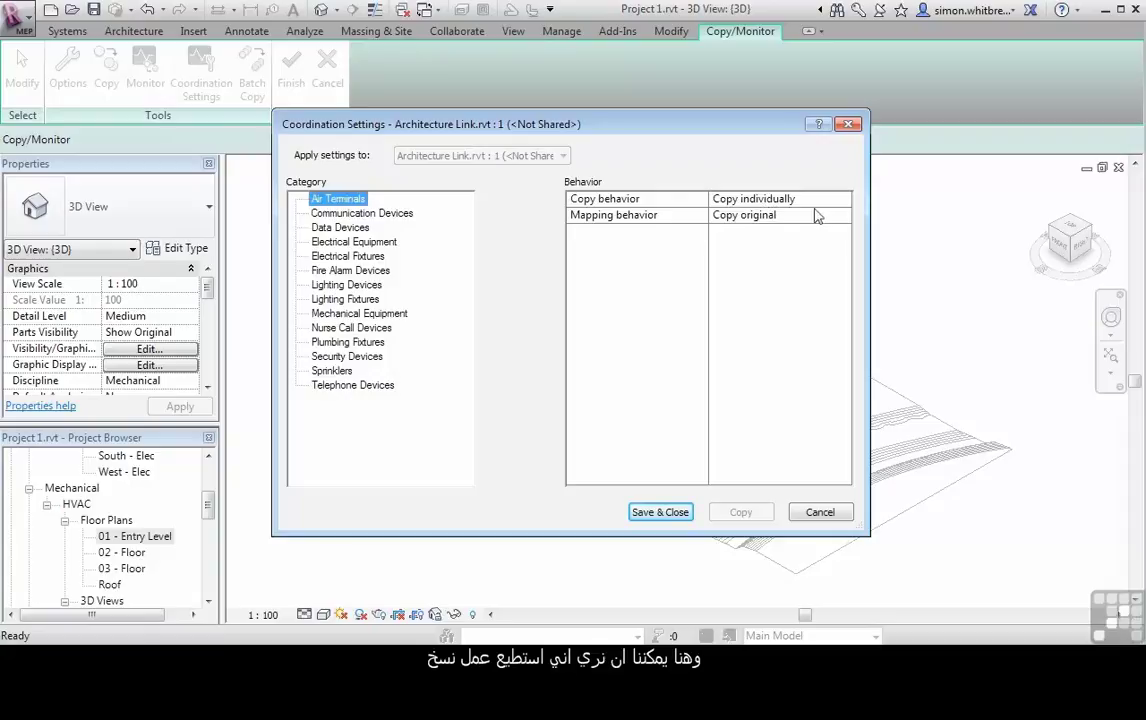
pyautogui.click(844, 200)
pyautogui.click(740, 214)
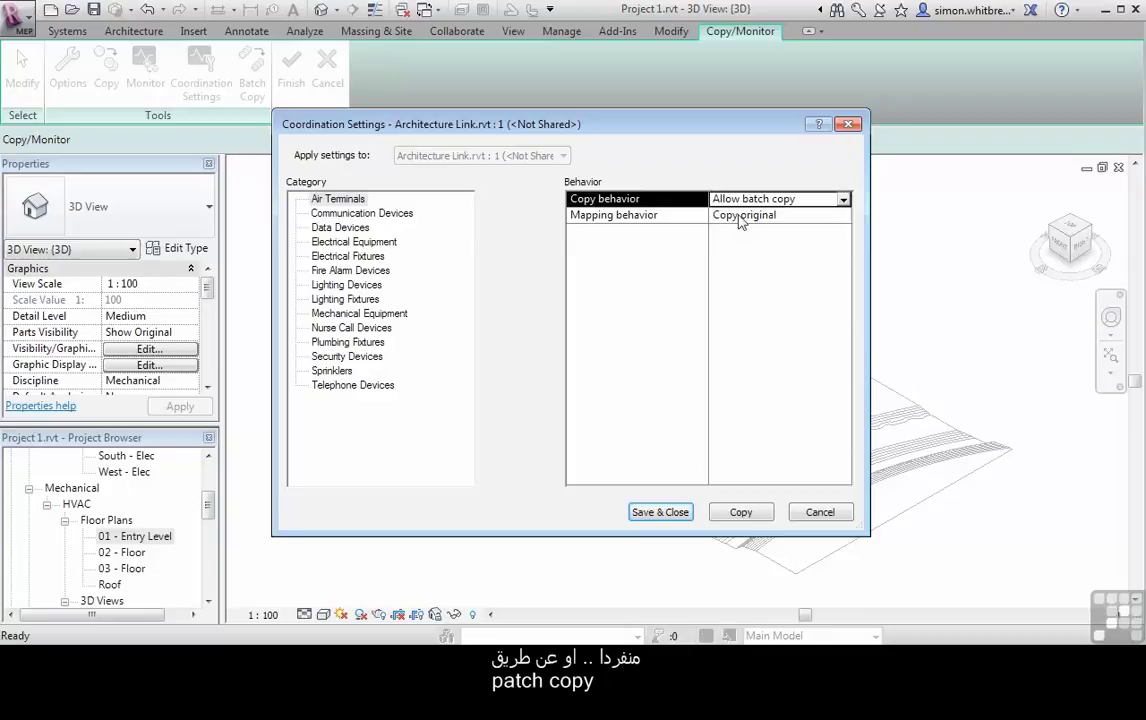
pyautogui.click(843, 217)
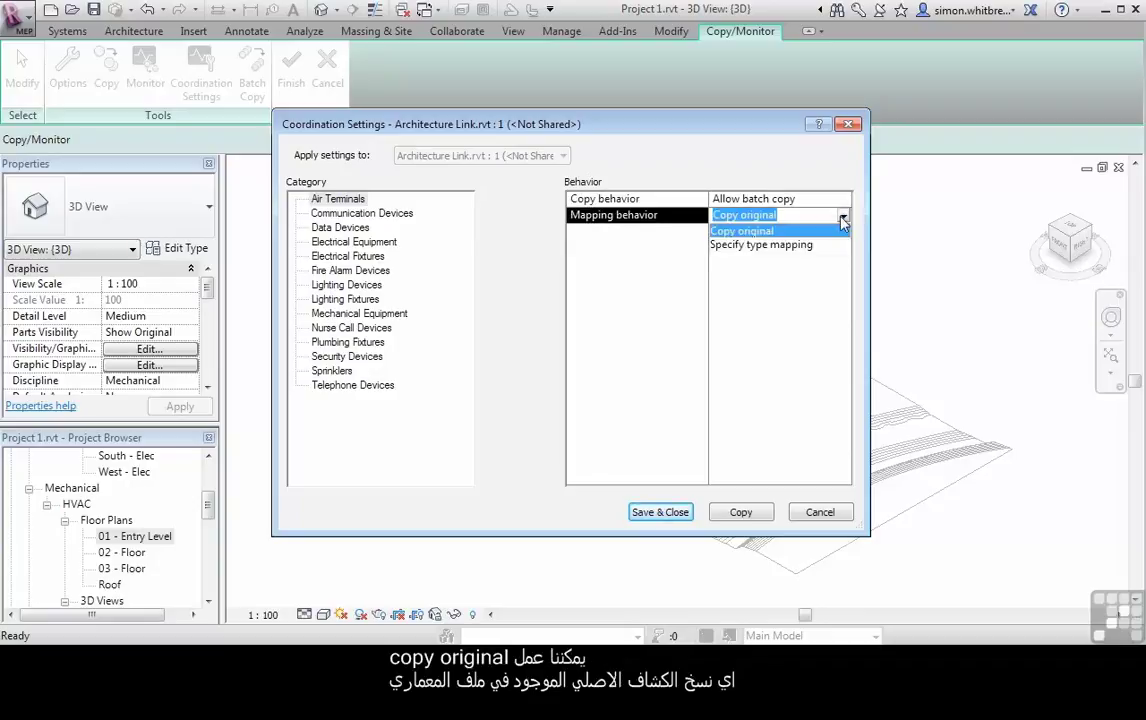
pyautogui.click(762, 245)
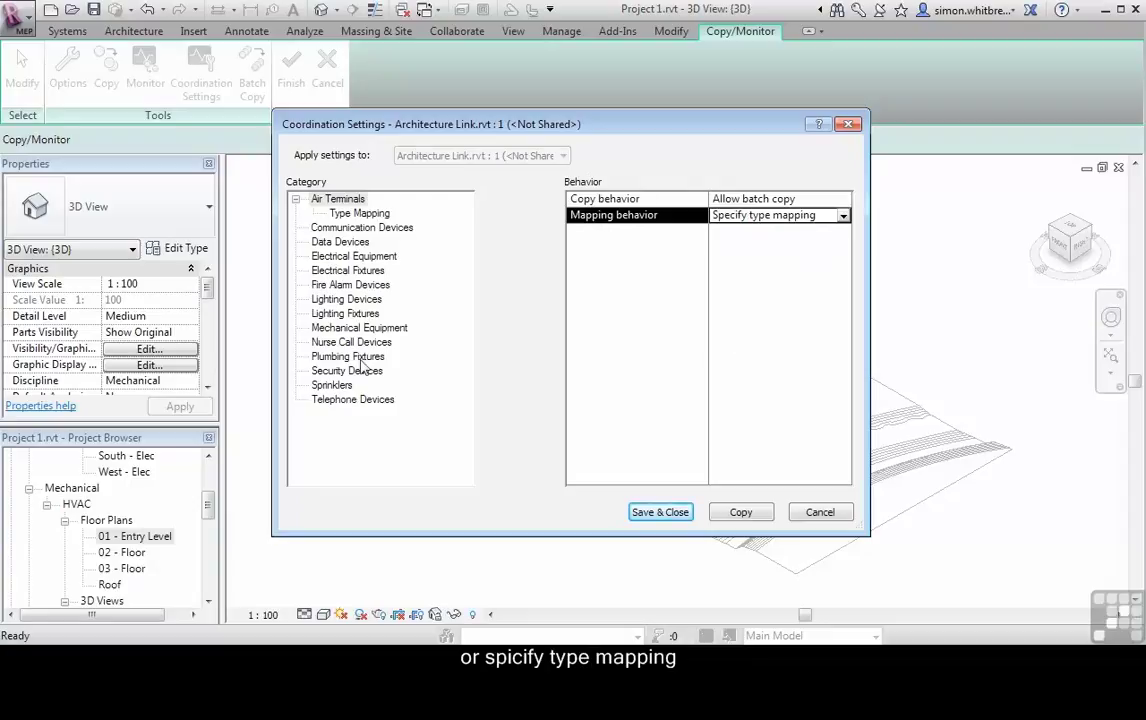
pyautogui.click(358, 213)
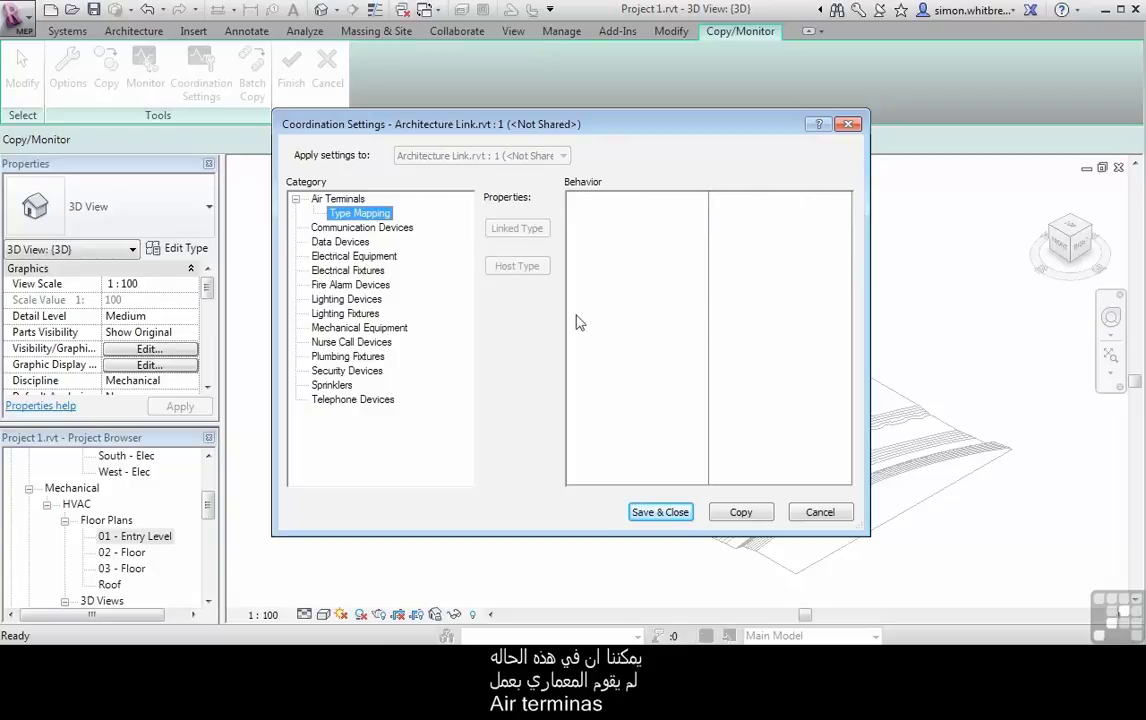
# Step: Set Lighting Fixtures to Allow batch copy with Specify type mapping
pyautogui.click(325, 314)
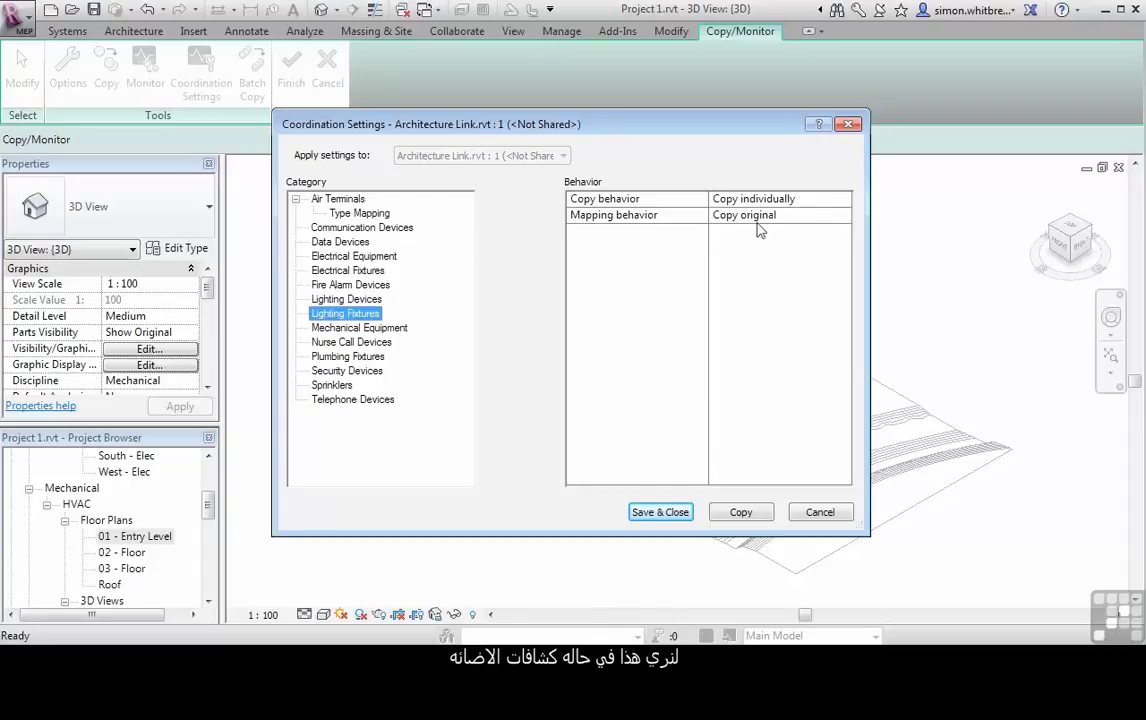
pyautogui.click(843, 199)
pyautogui.click(768, 216)
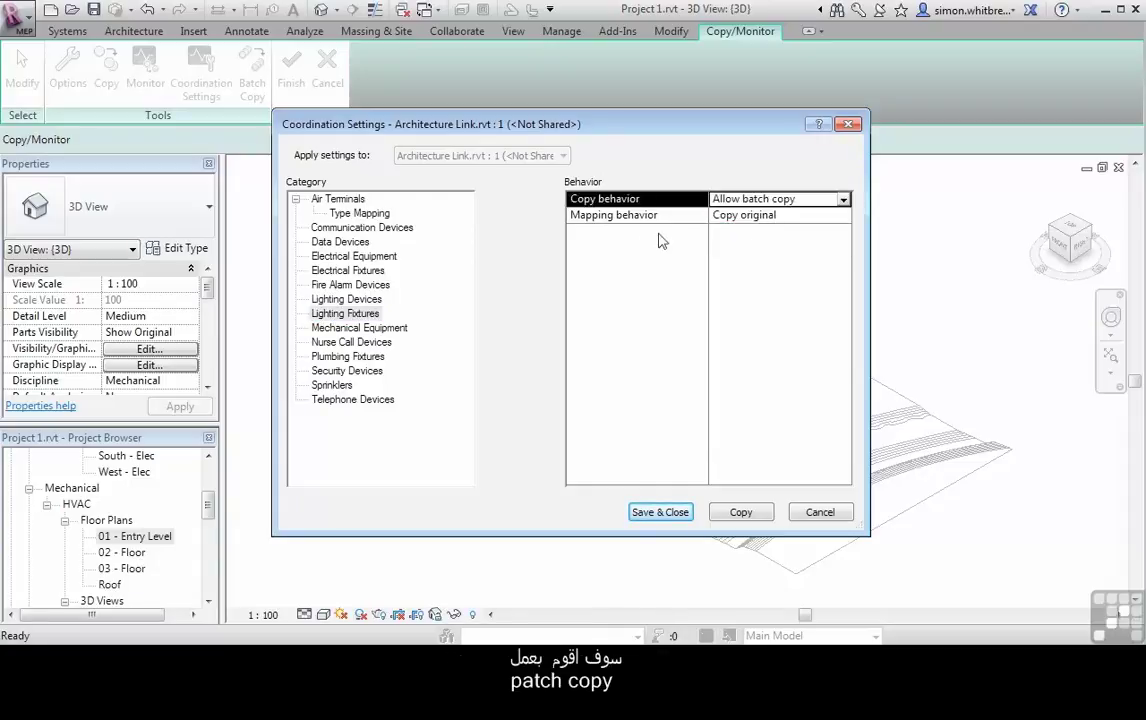
pyautogui.click(844, 217)
pyautogui.click(843, 216)
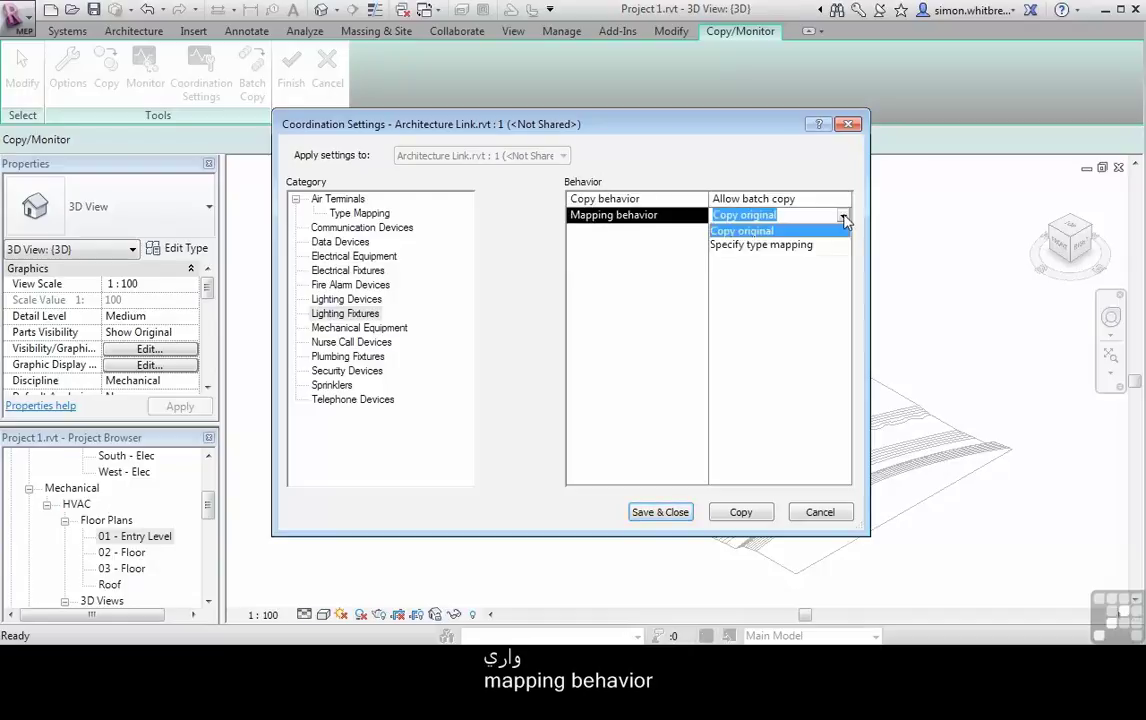
pyautogui.click(745, 246)
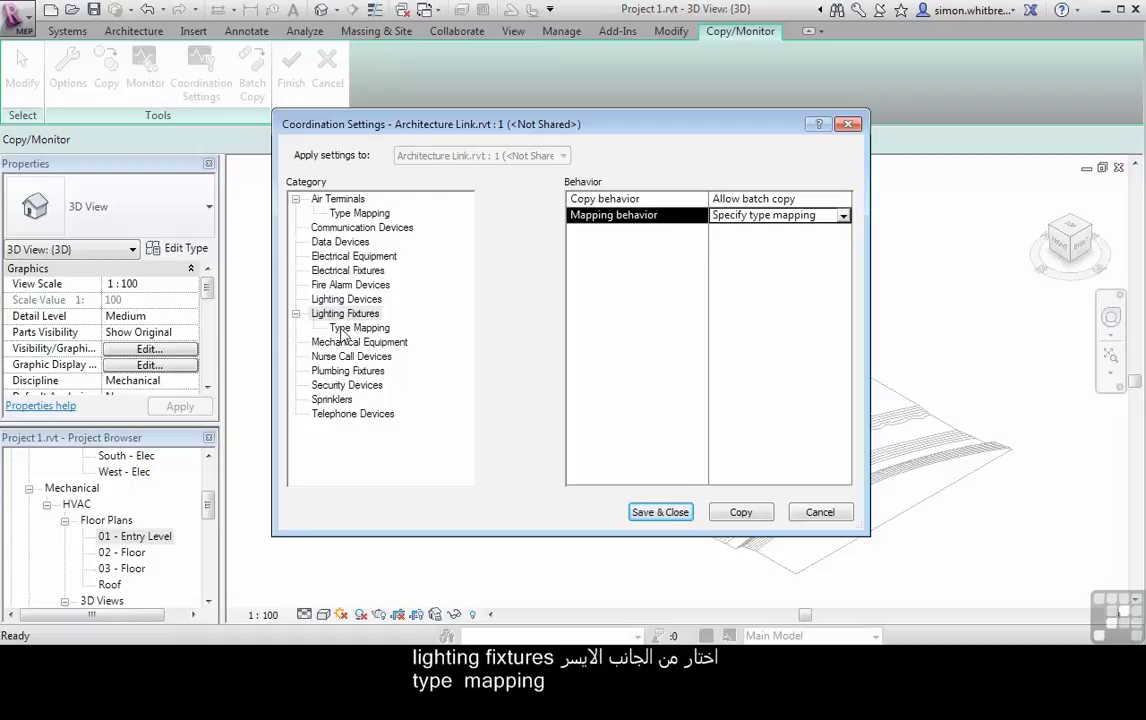
# Step: In Lighting Fixtures type mapping, keep the Pendant Light 96" - 277V type as Copy original Type
pyautogui.click(345, 328)
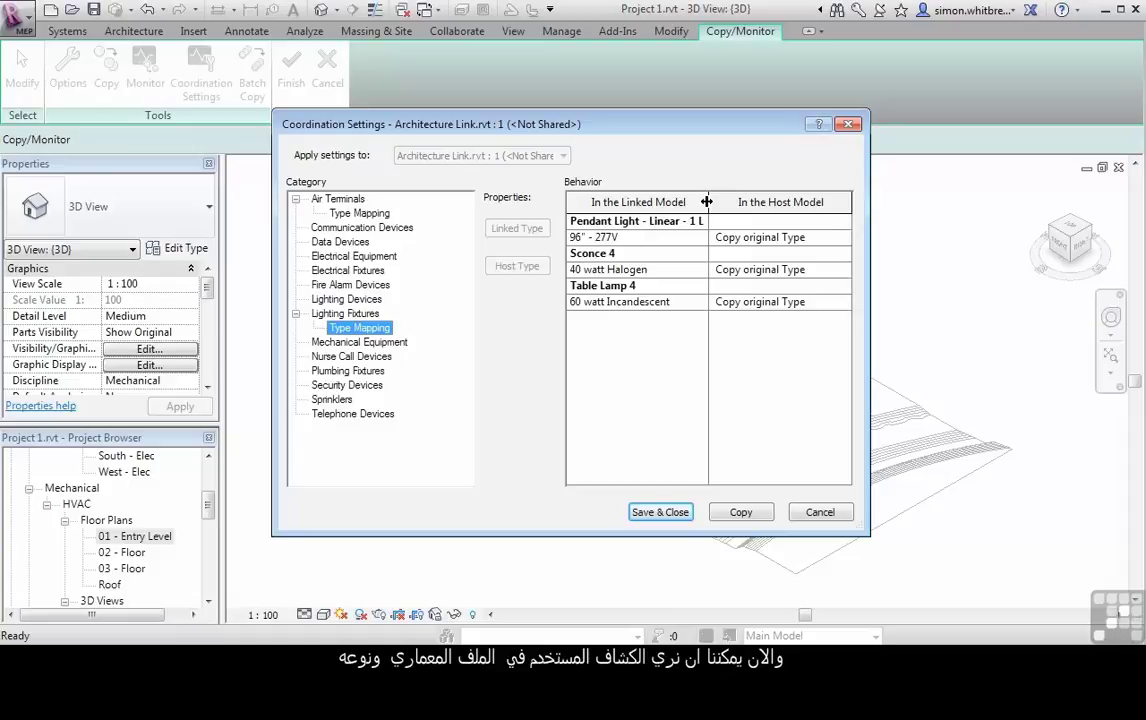
pyautogui.moveTo(706, 202); pyautogui.dragTo(738, 202)
pyautogui.click(612, 224)
pyautogui.click(594, 240)
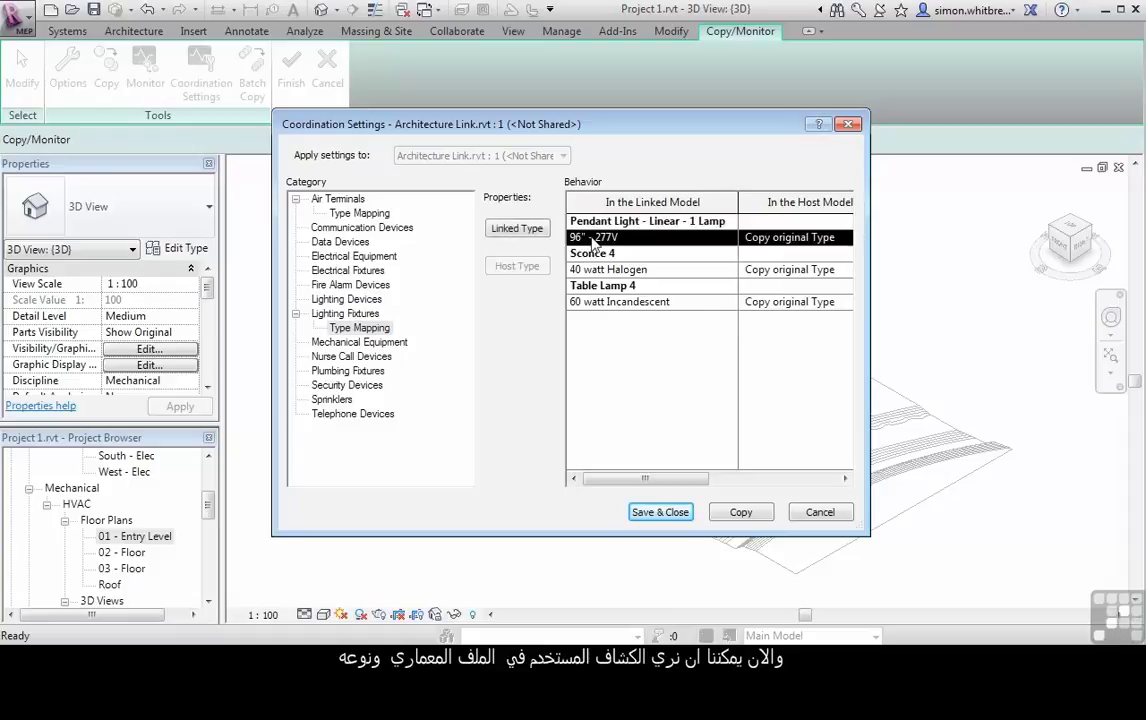
pyautogui.click(790, 241)
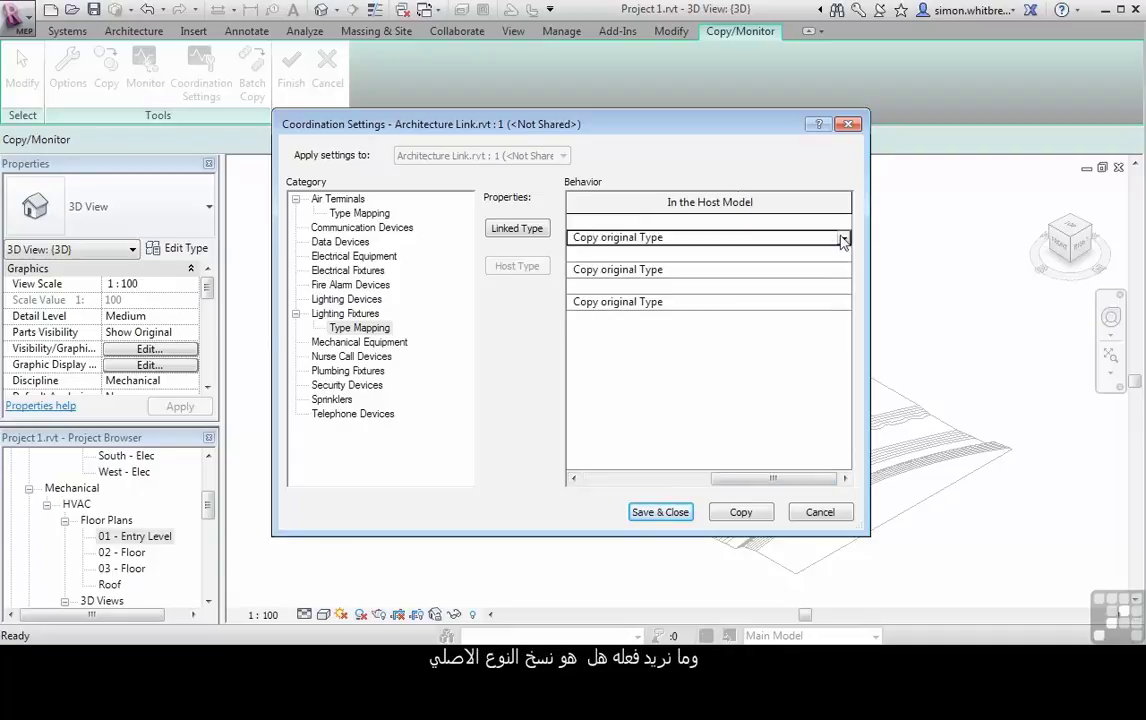
pyautogui.click(843, 238)
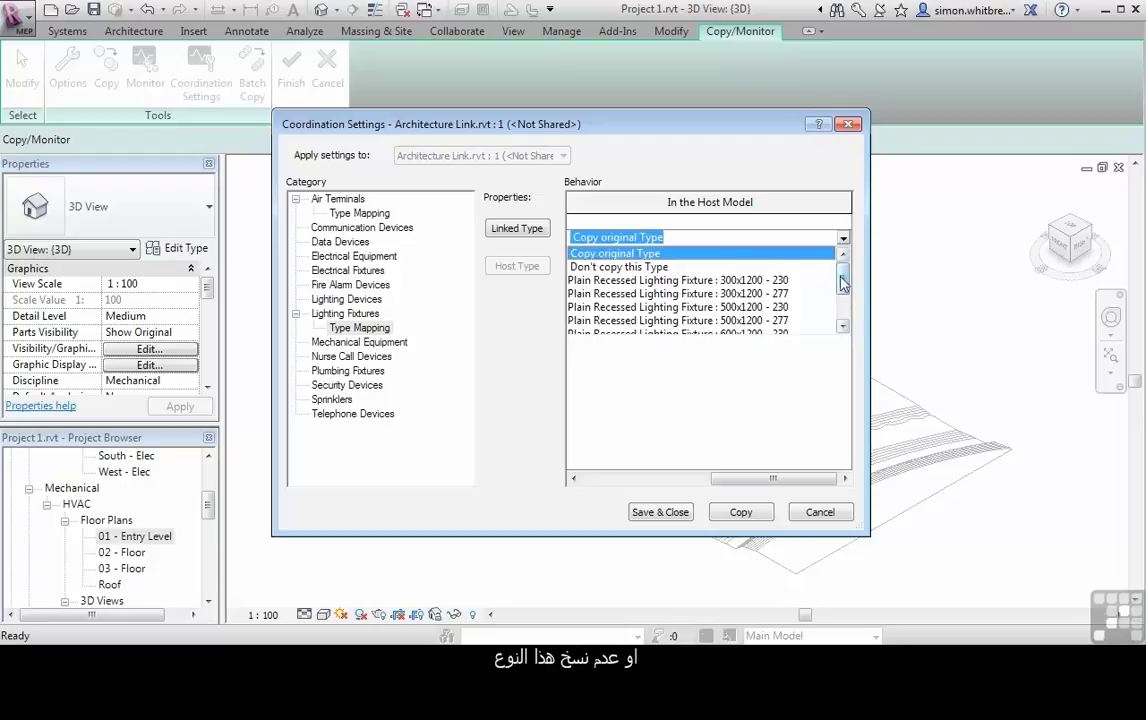
pyautogui.moveTo(843, 278)
pyautogui.mouseDown()
pyautogui.moveTo(844, 300)
pyautogui.moveTo(843, 275)
pyautogui.mouseUp()
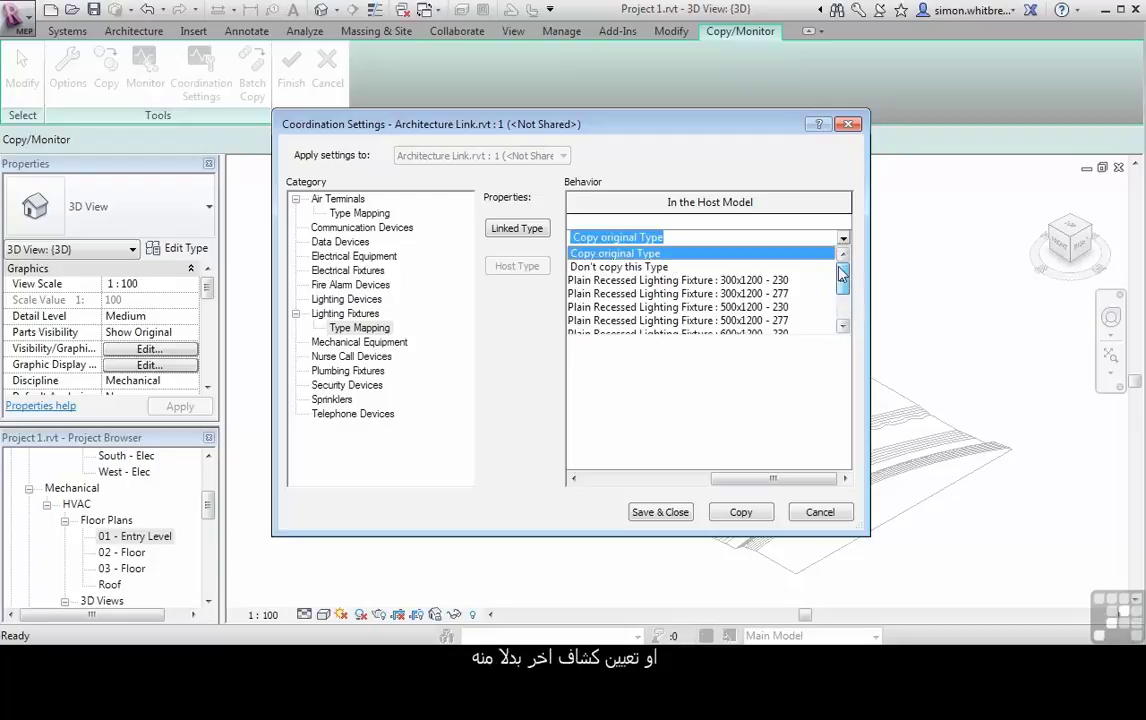
pyautogui.click(588, 255)
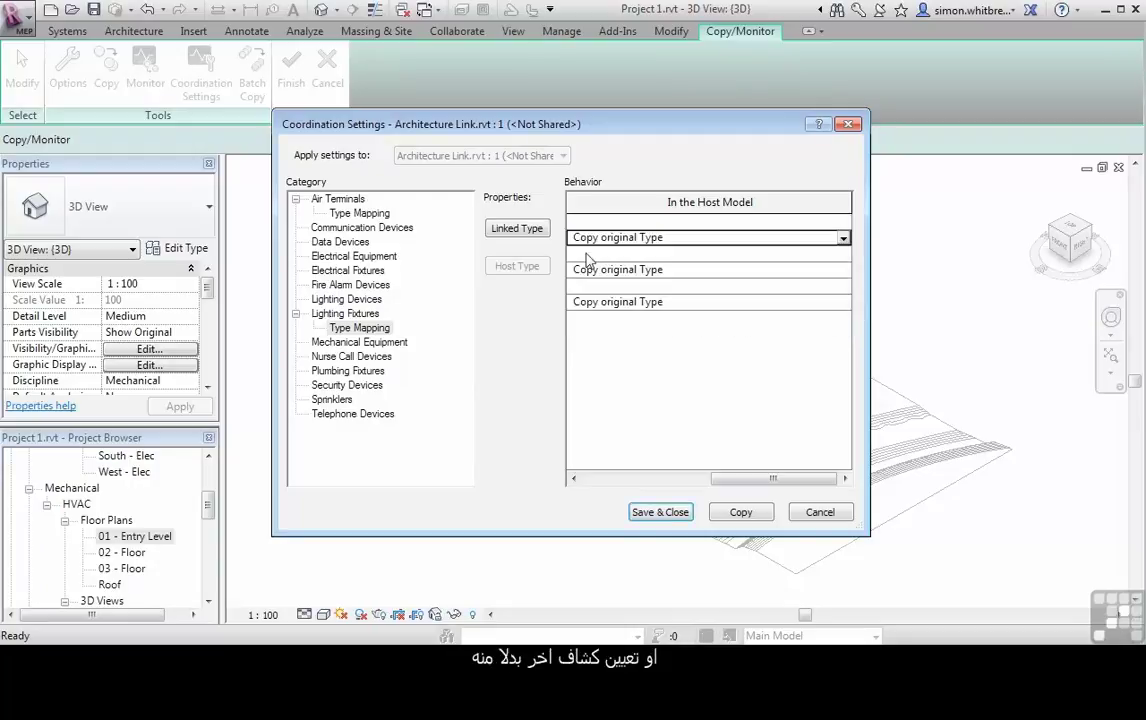
pyautogui.click(595, 478)
# Step: Switch Lighting Fixtures and Air Terminals mapping behavior back to Copy original
pyautogui.click(305, 316)
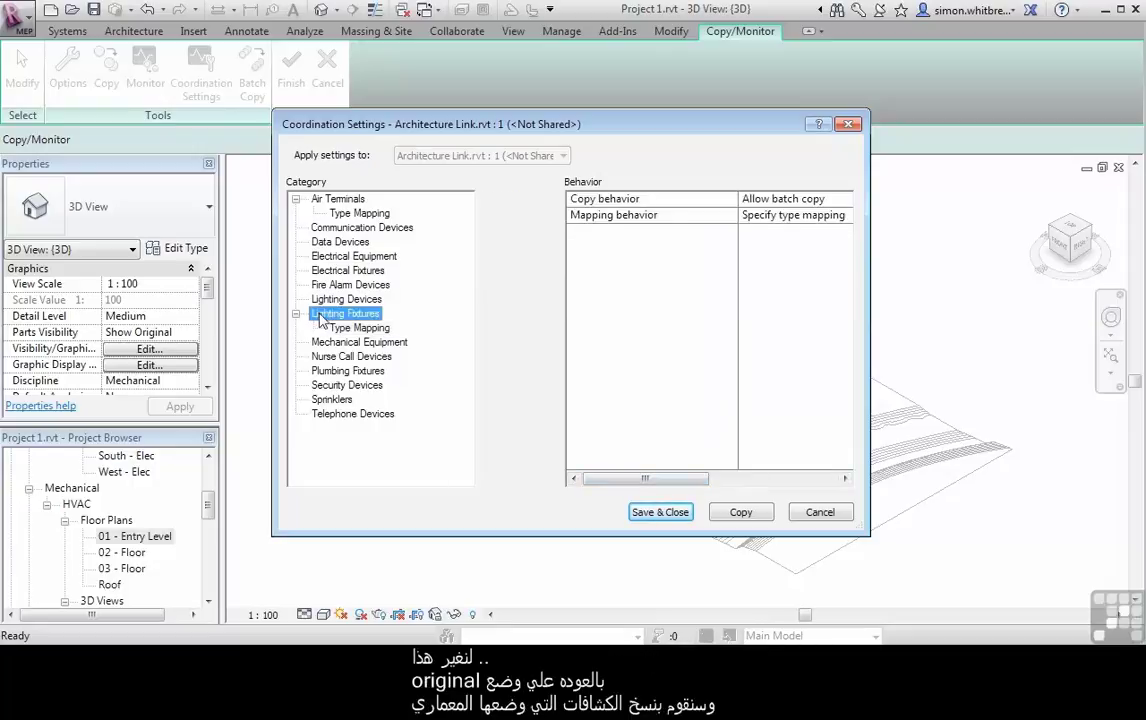
pyautogui.click(845, 218)
pyautogui.click(750, 215)
pyautogui.click(620, 232)
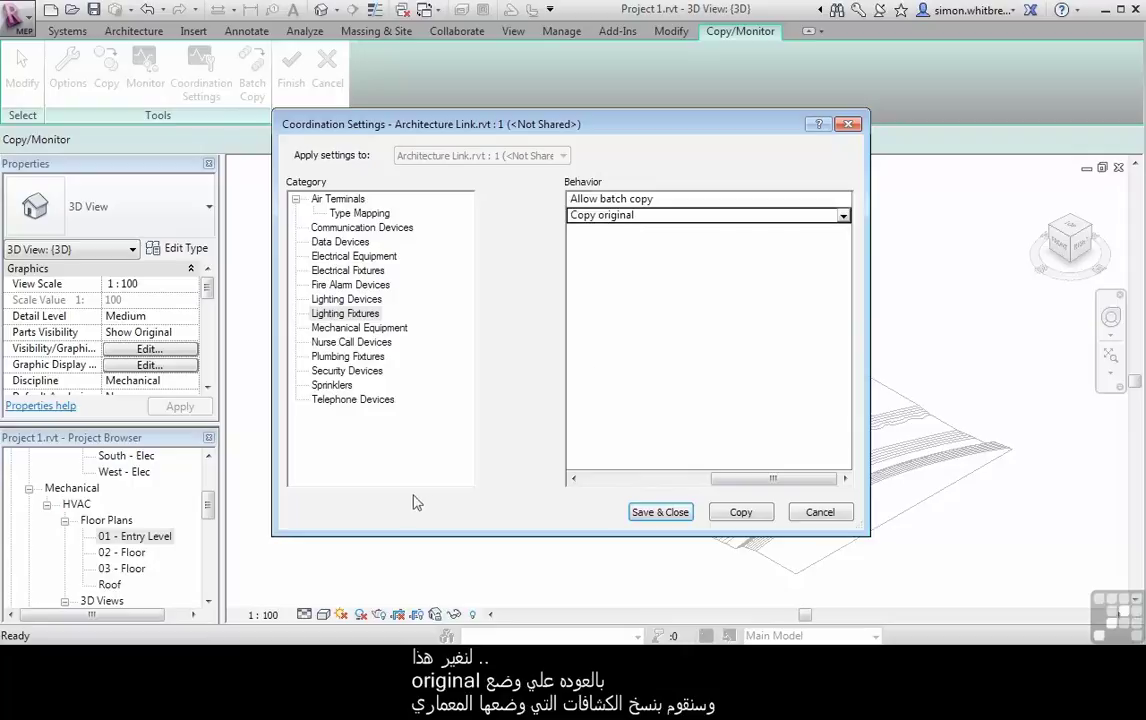
pyautogui.click(338, 199)
pyautogui.click(844, 217)
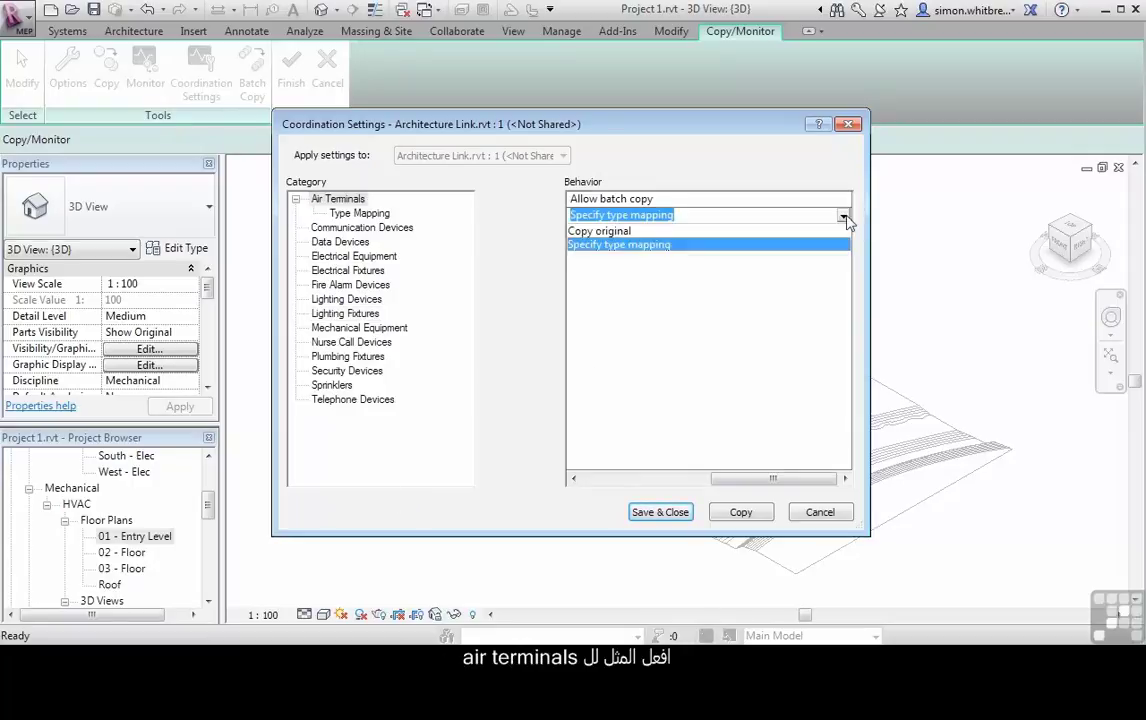
pyautogui.click(600, 231)
# Step: Set Communication Devices copy behavior to Allow batch copy
pyautogui.click(330, 212)
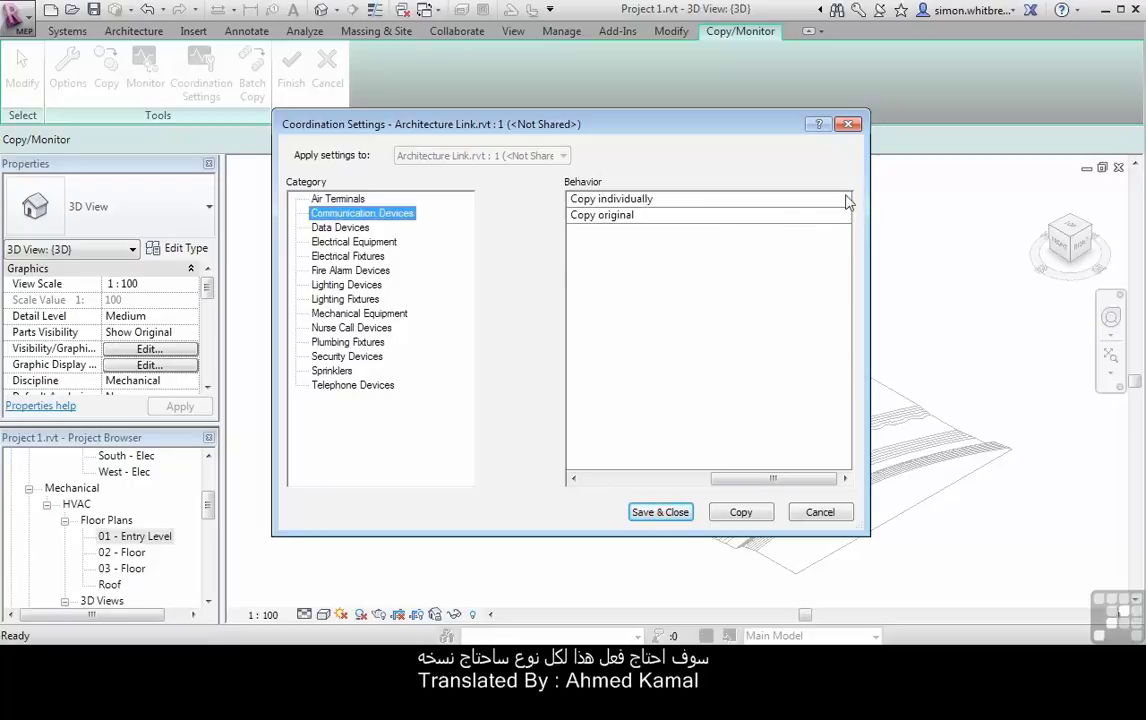
pyautogui.click(760, 199)
pyautogui.click(582, 215)
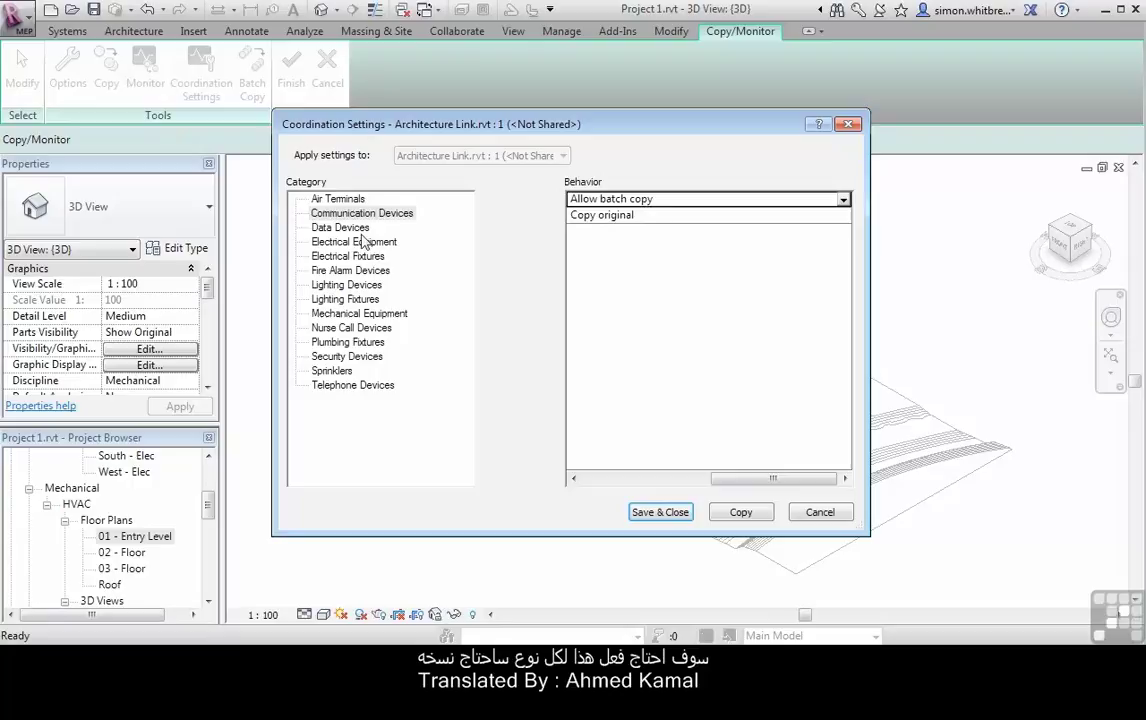